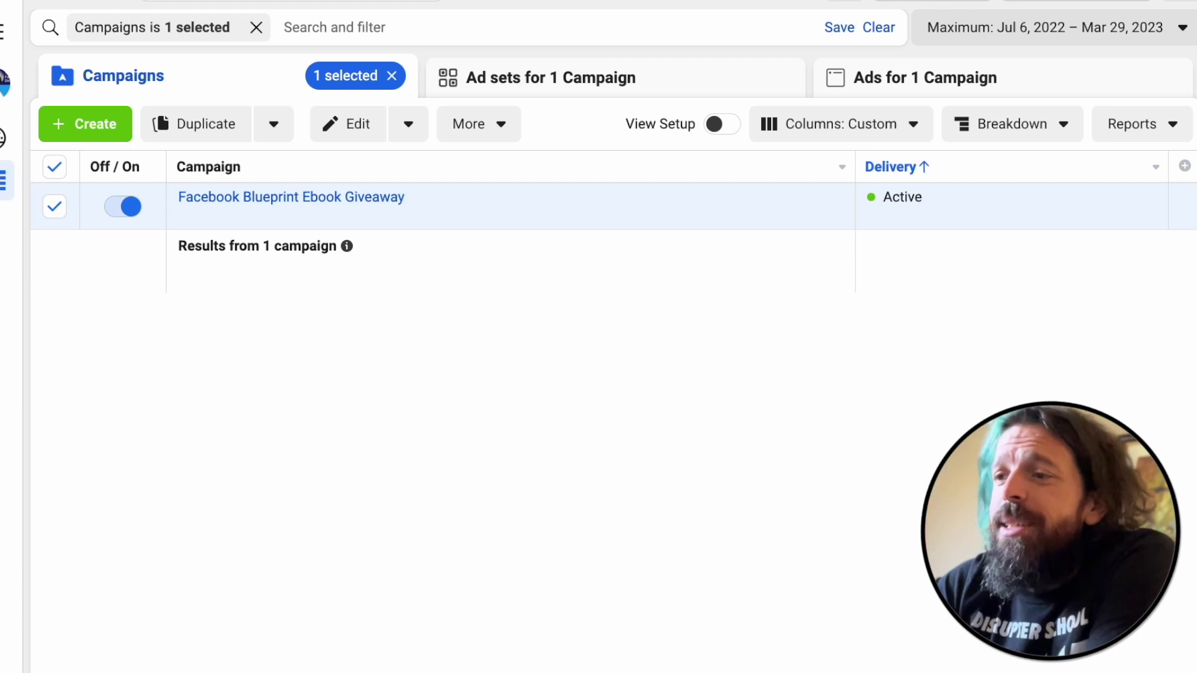
# Show the campaign's ad sets and start creating a new ad set with the Create button
pyautogui.moveTo(192, 213)
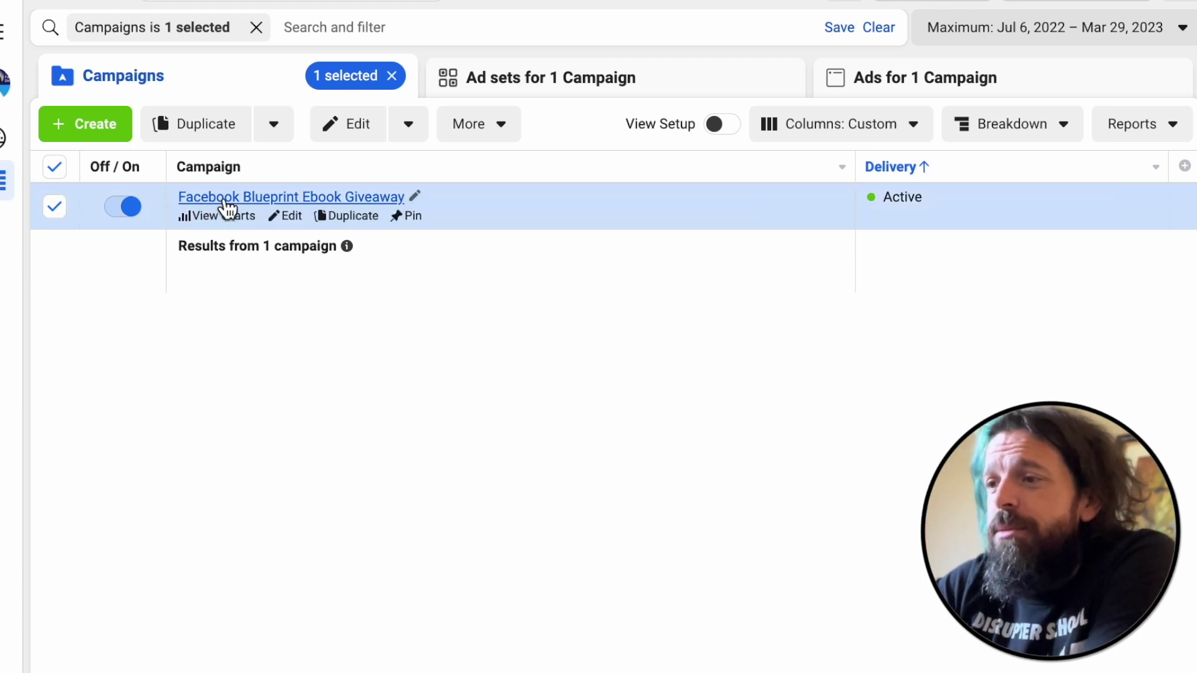
pyautogui.click(224, 198)
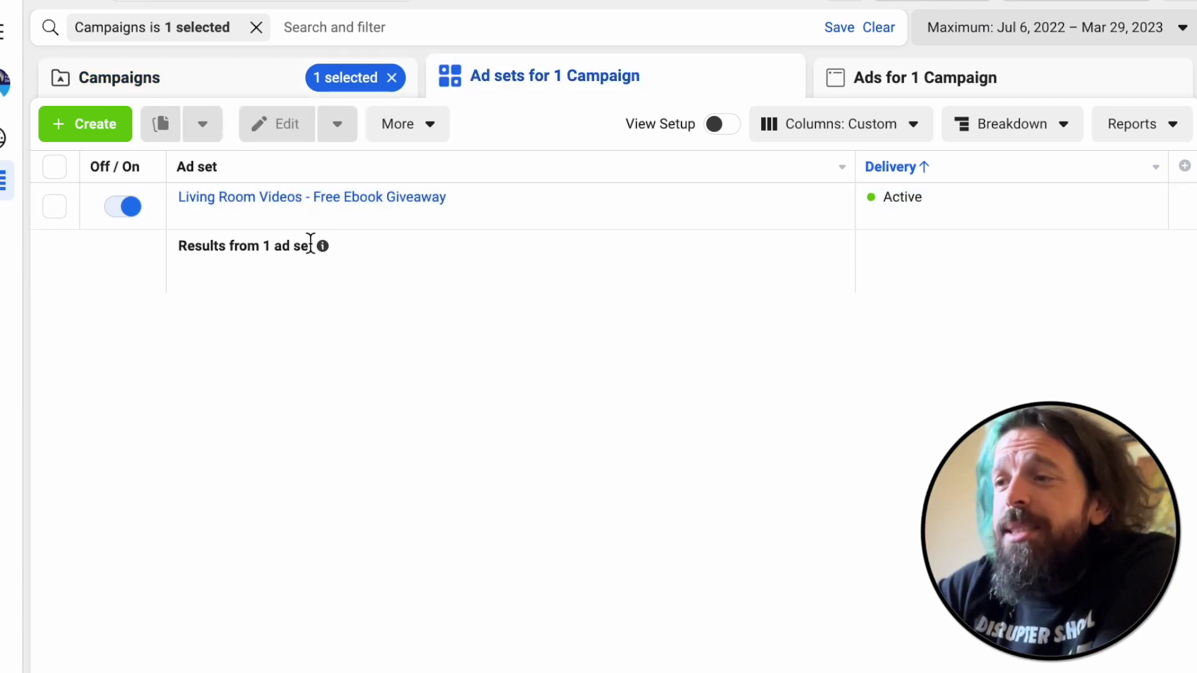
pyautogui.moveTo(349, 227)
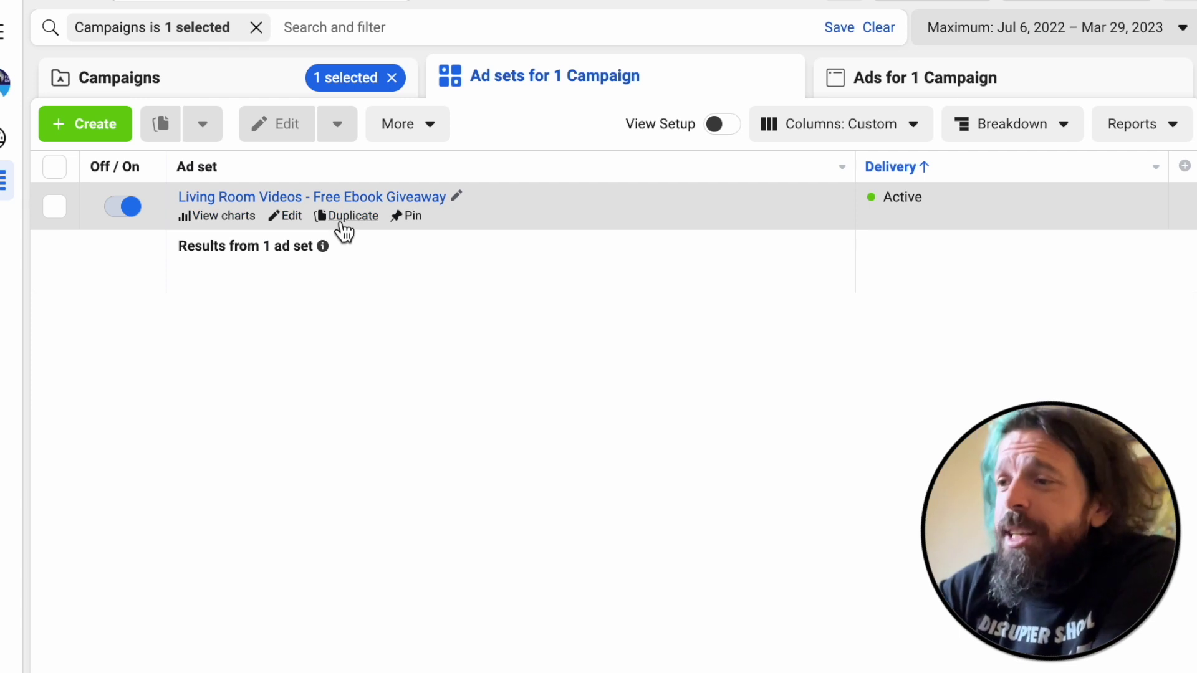
pyautogui.click(94, 132)
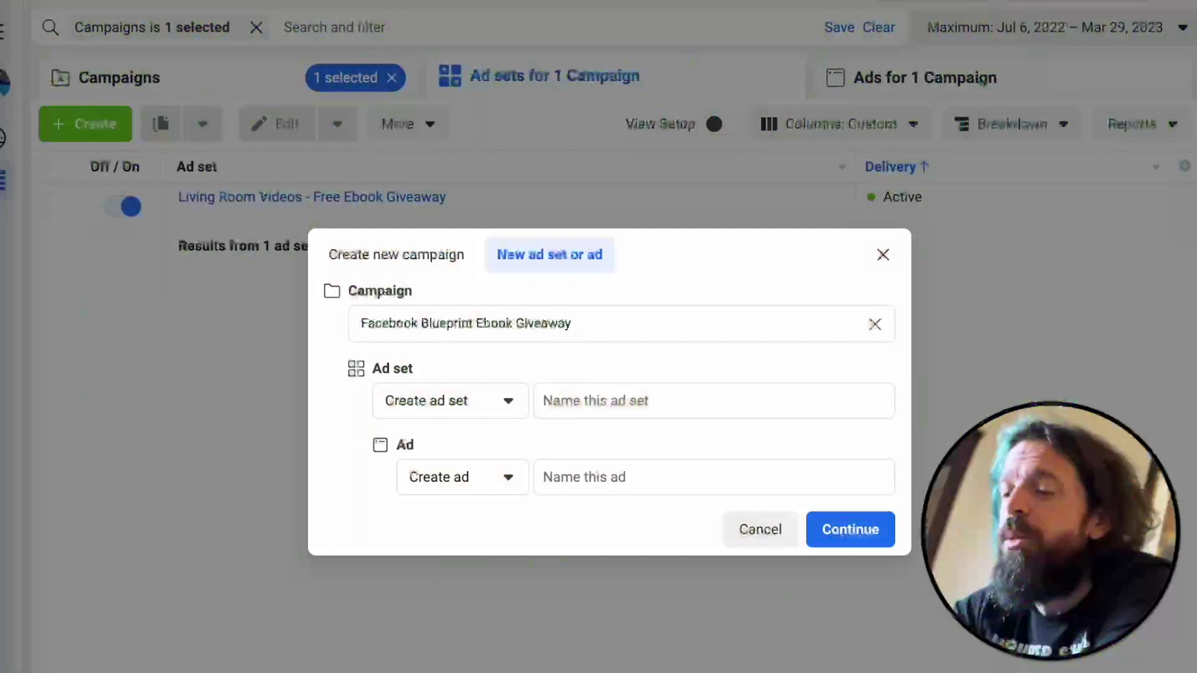
# Name both the ad set and ad 'Las Vegas Hotel Room Video - Free Ebook Giveaway' and continue
pyautogui.click(669, 402)
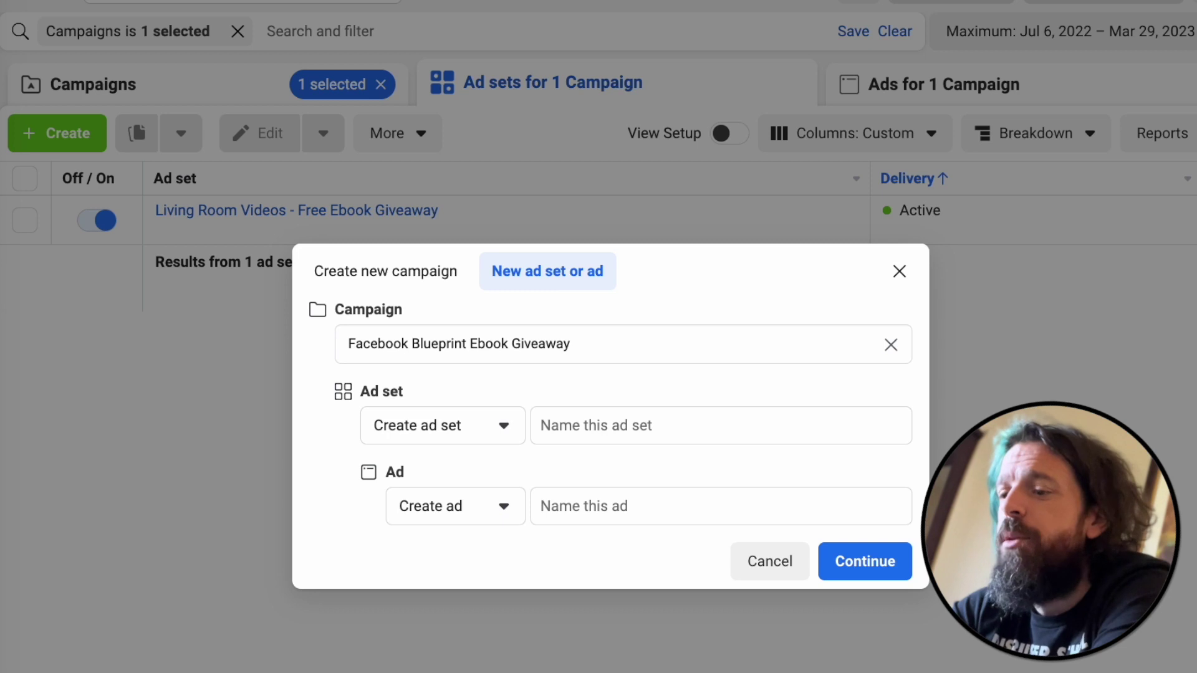
pyautogui.click(664, 411)
pyautogui.write('Las Vegas Hotel Room Video - Free Ebook Giveaway')
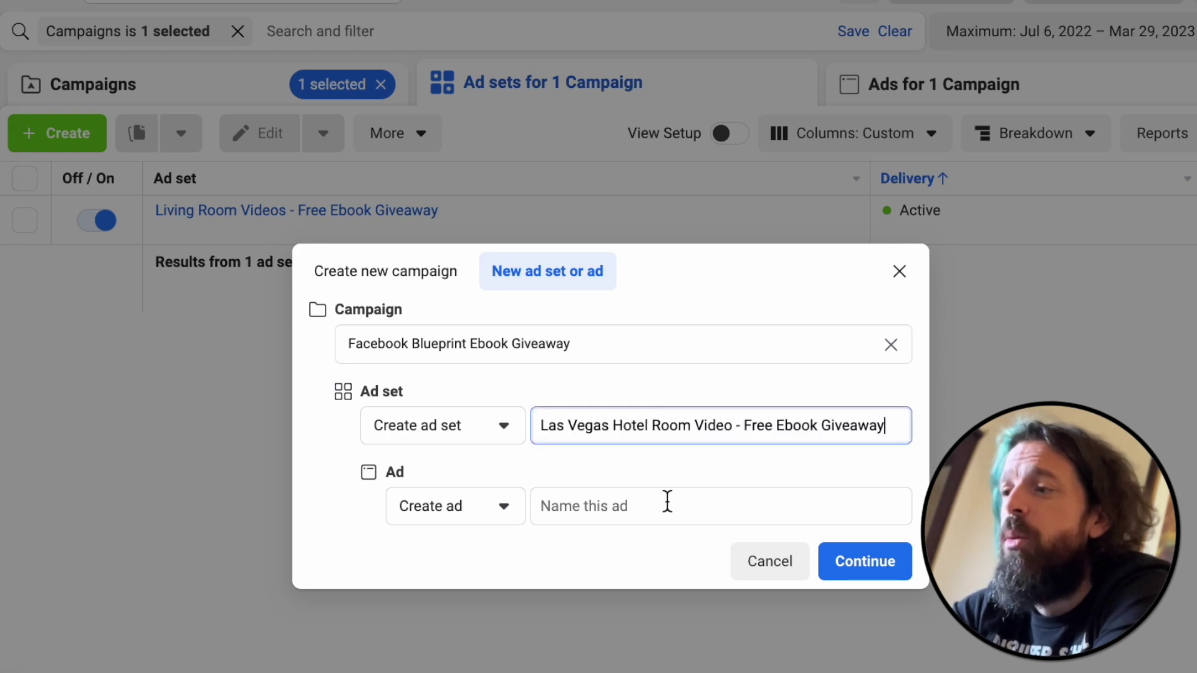
pyautogui.click(667, 495)
pyautogui.write('Las Vegas Hotel Room Video - Free Ebook Giveaway')
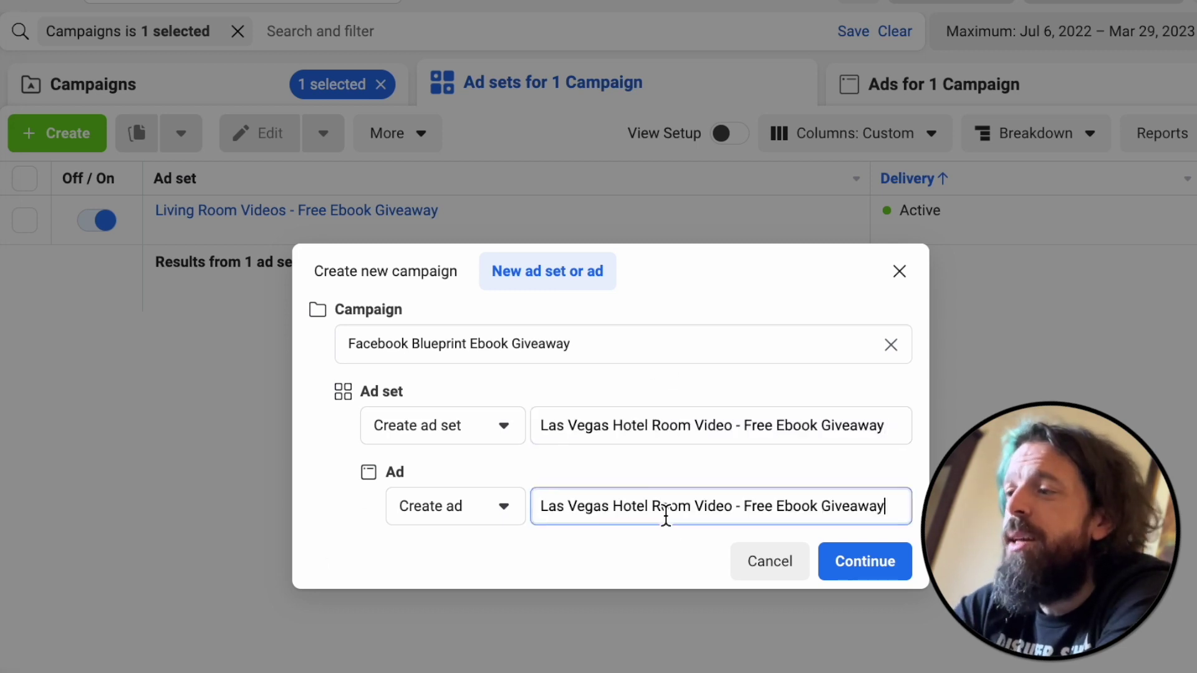
pyautogui.click(861, 565)
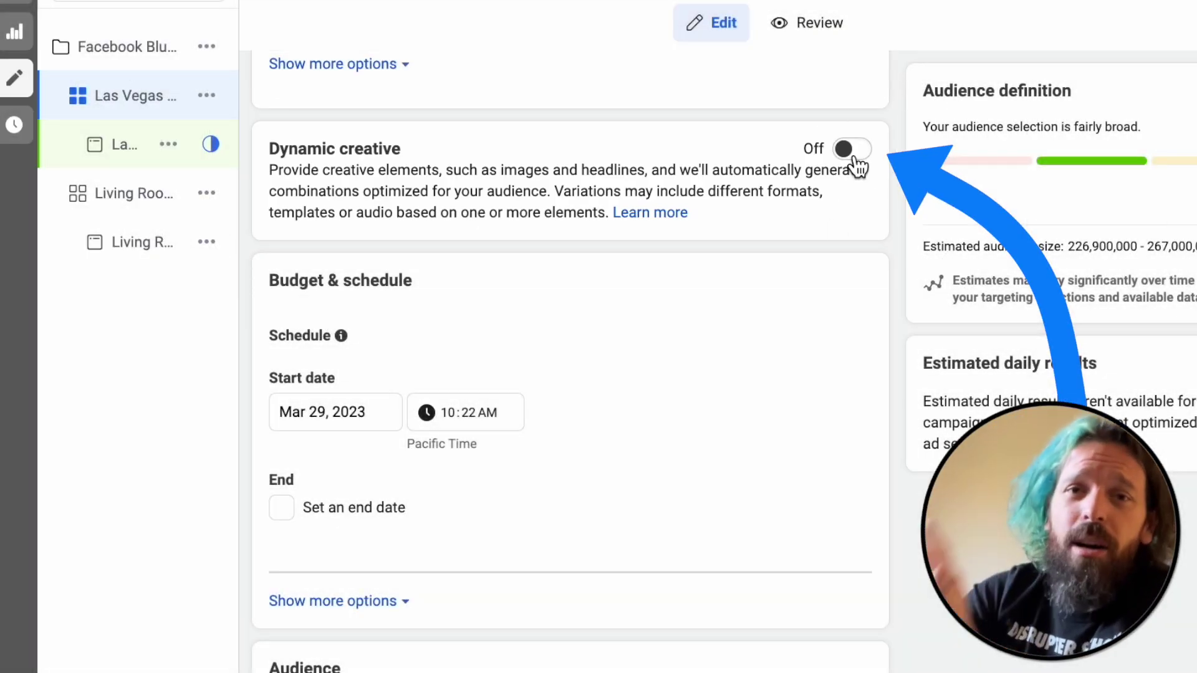
# Turn on Dynamic creative, accept the notice, and review the ad set's Audience settings
pyautogui.click(851, 150)
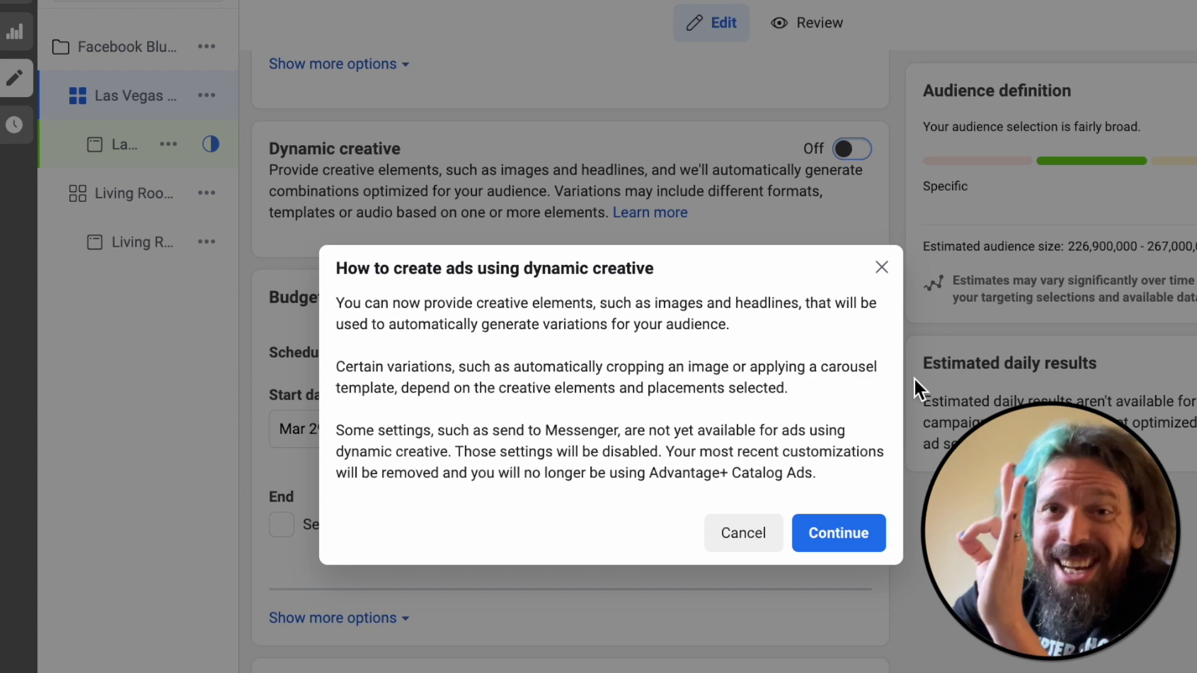
pyautogui.click(848, 553)
pyautogui.scroll(-7, 984, 648)
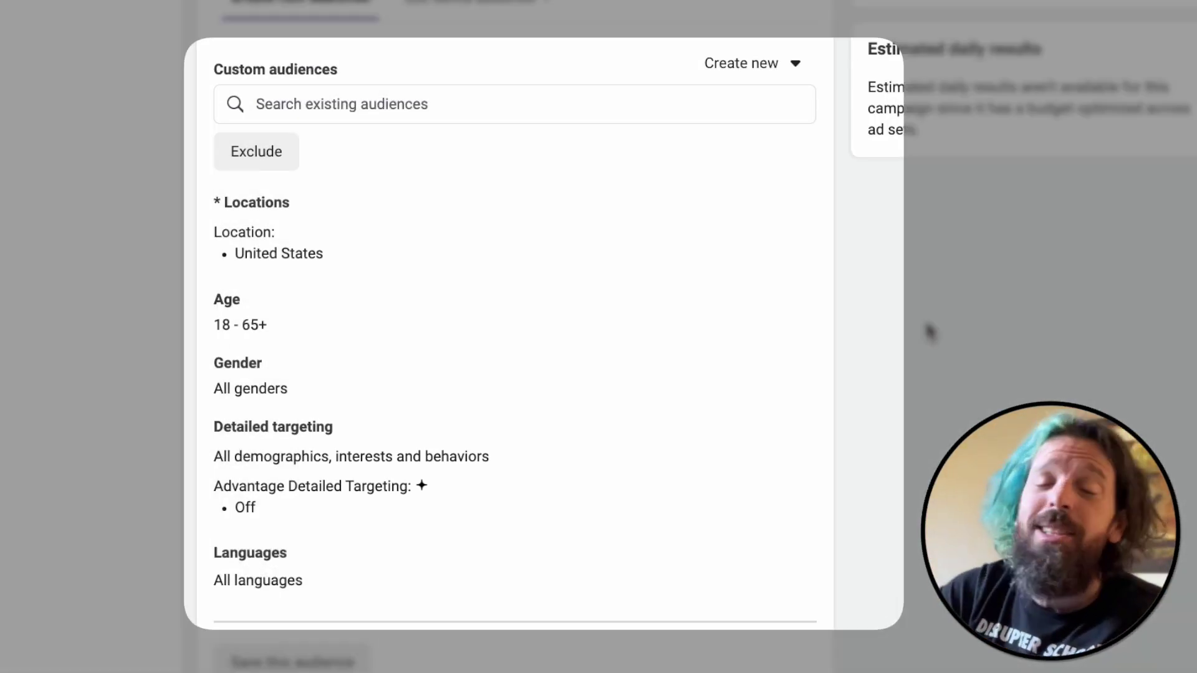
pyautogui.scroll(-5, 929, 327)
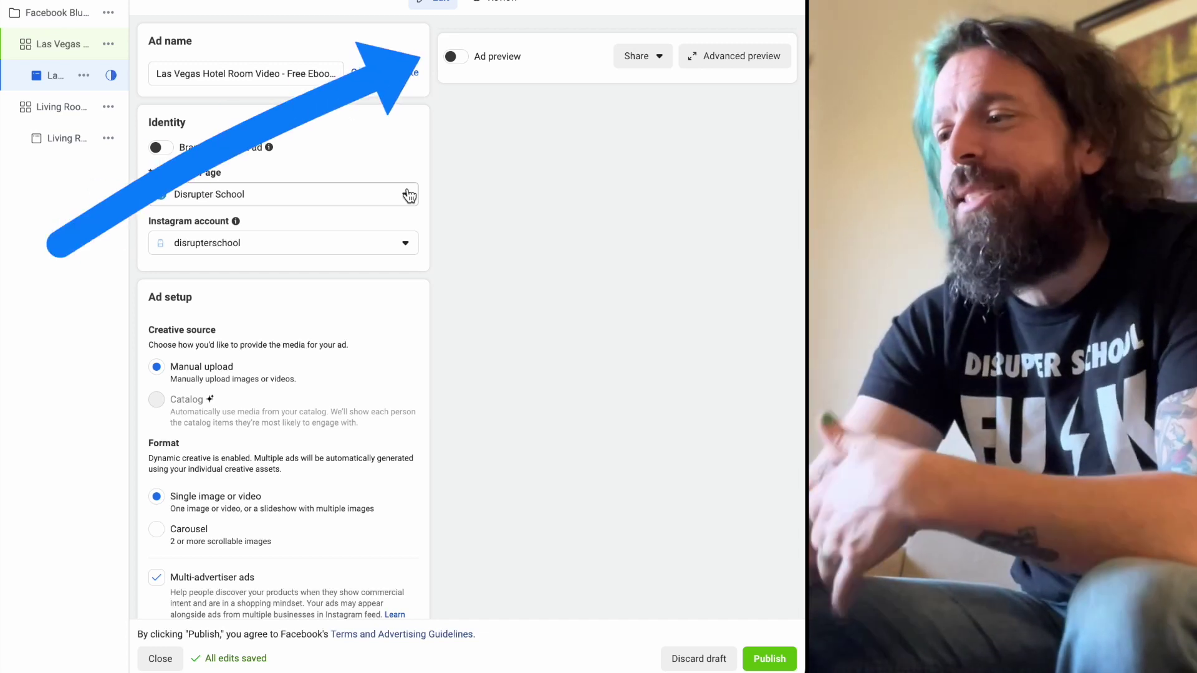
# Turn on the Ad preview and choose Select videos under Media
pyautogui.click(454, 57)
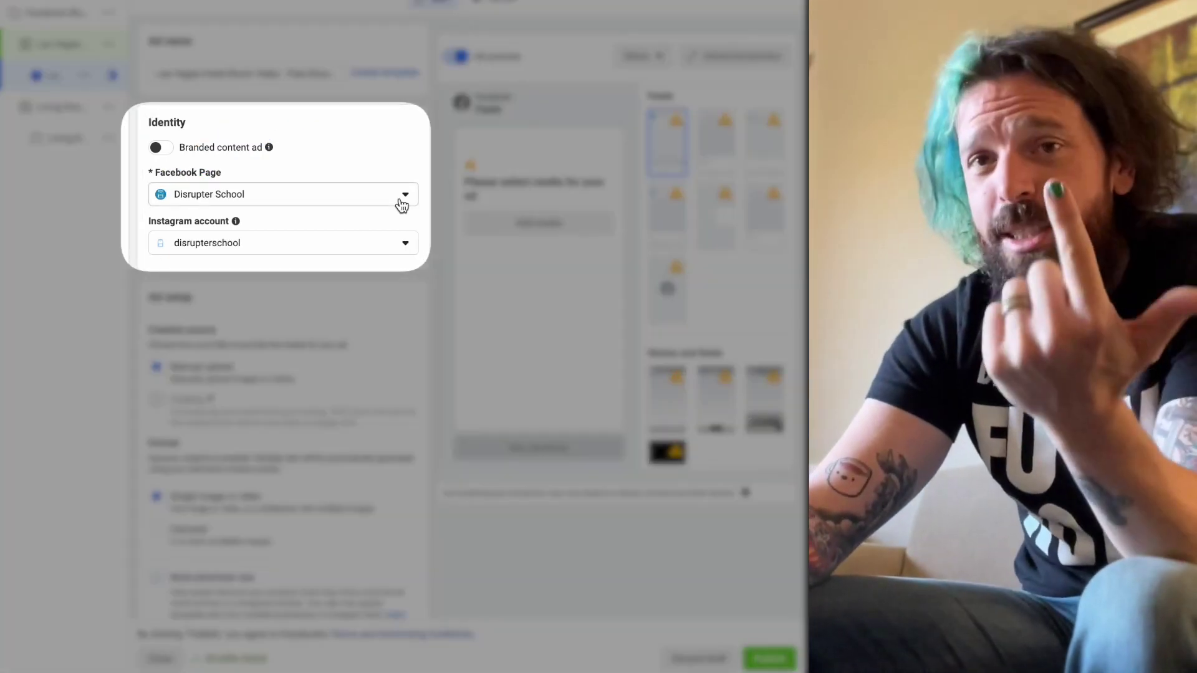
pyautogui.scroll(-5, 308, 484)
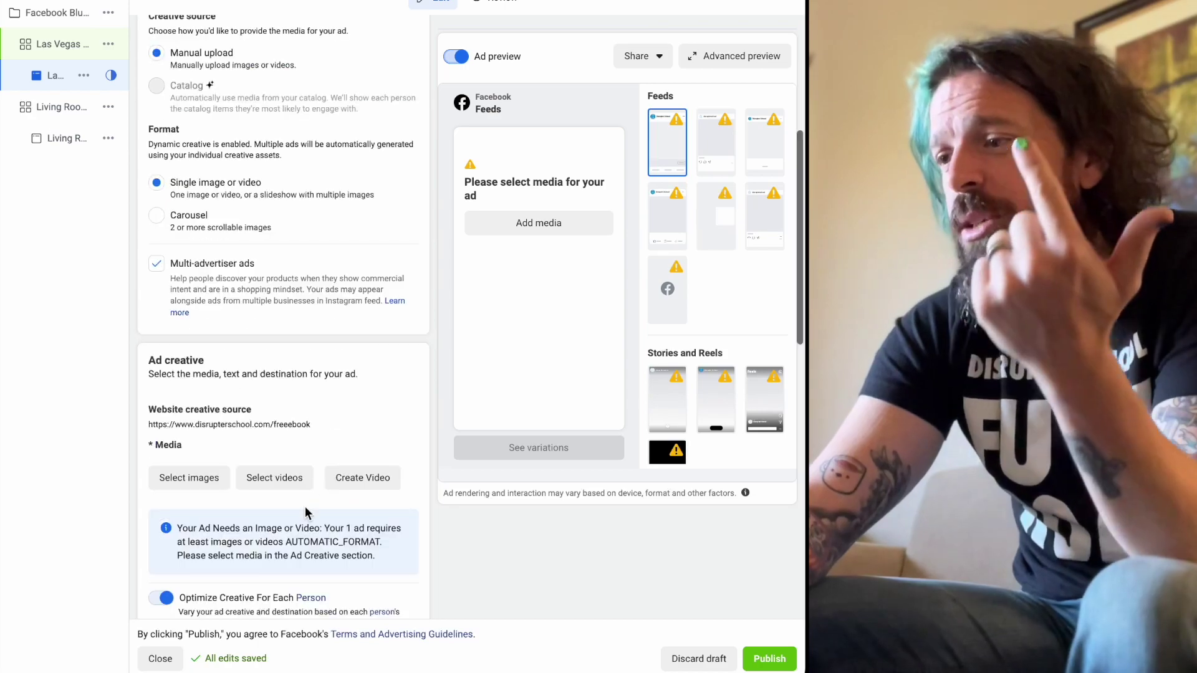
pyautogui.click(289, 480)
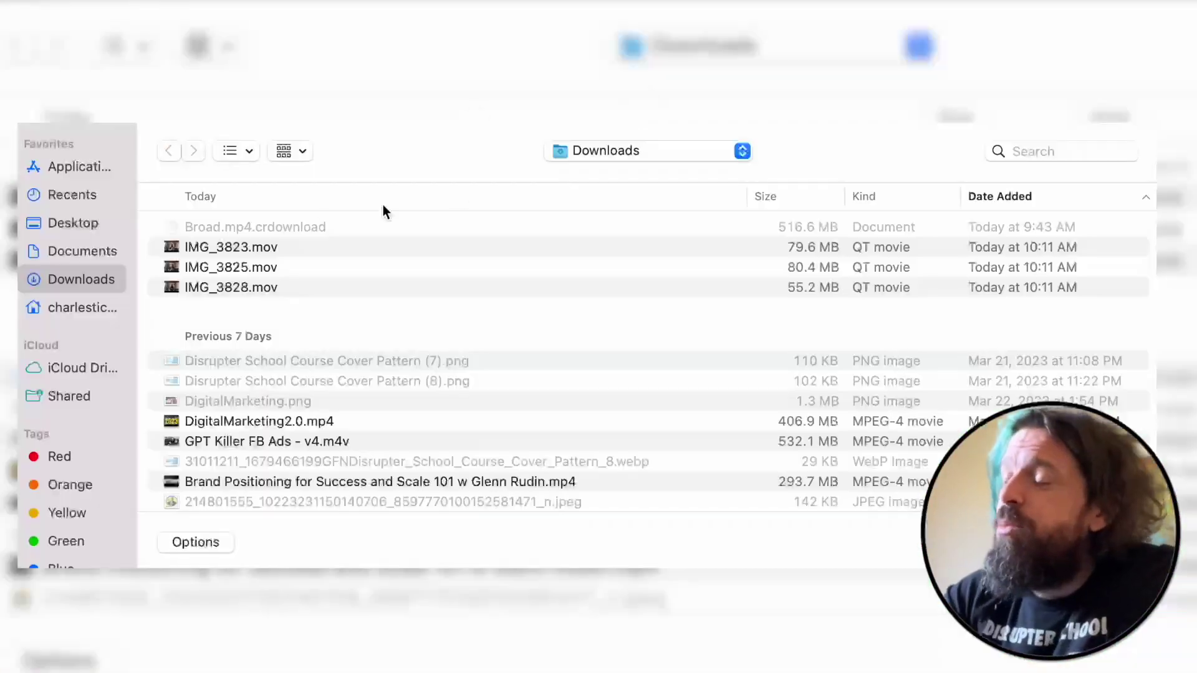
# Select IMG_3823.mov through IMG_3828.mov in Downloads and upload them
pyautogui.click(287, 249)
pyautogui.hotkey('shift', 'Down')
pyautogui.hotkey('shift', 'Down')
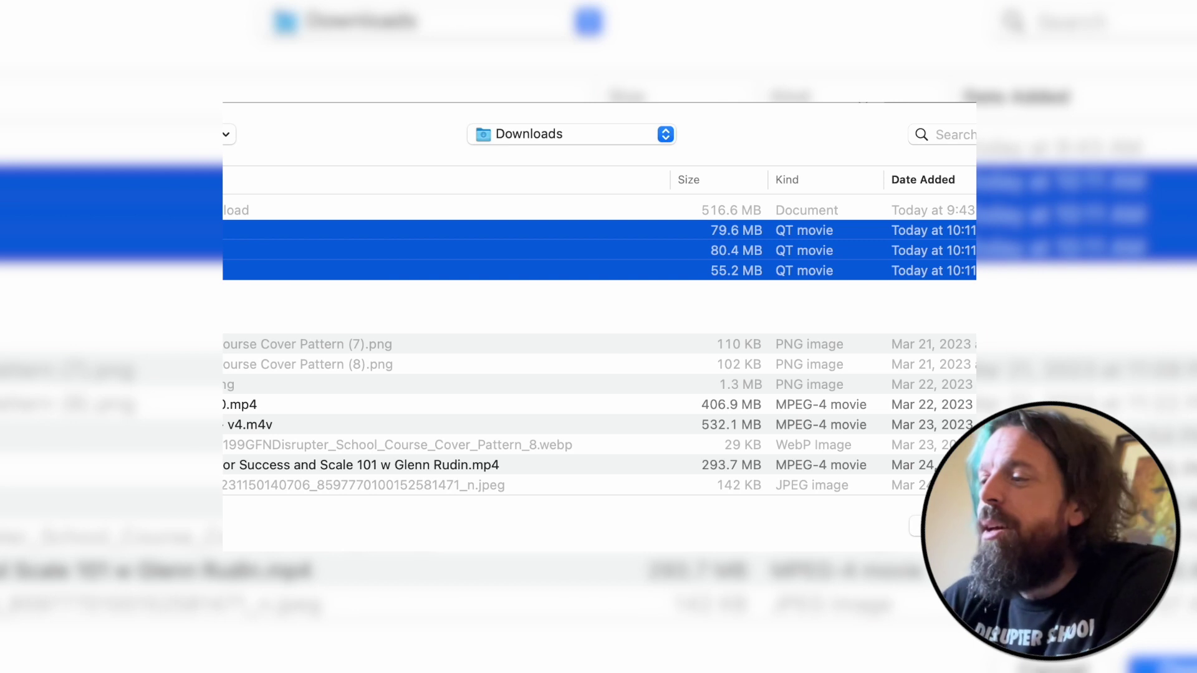
pyautogui.press('Return')
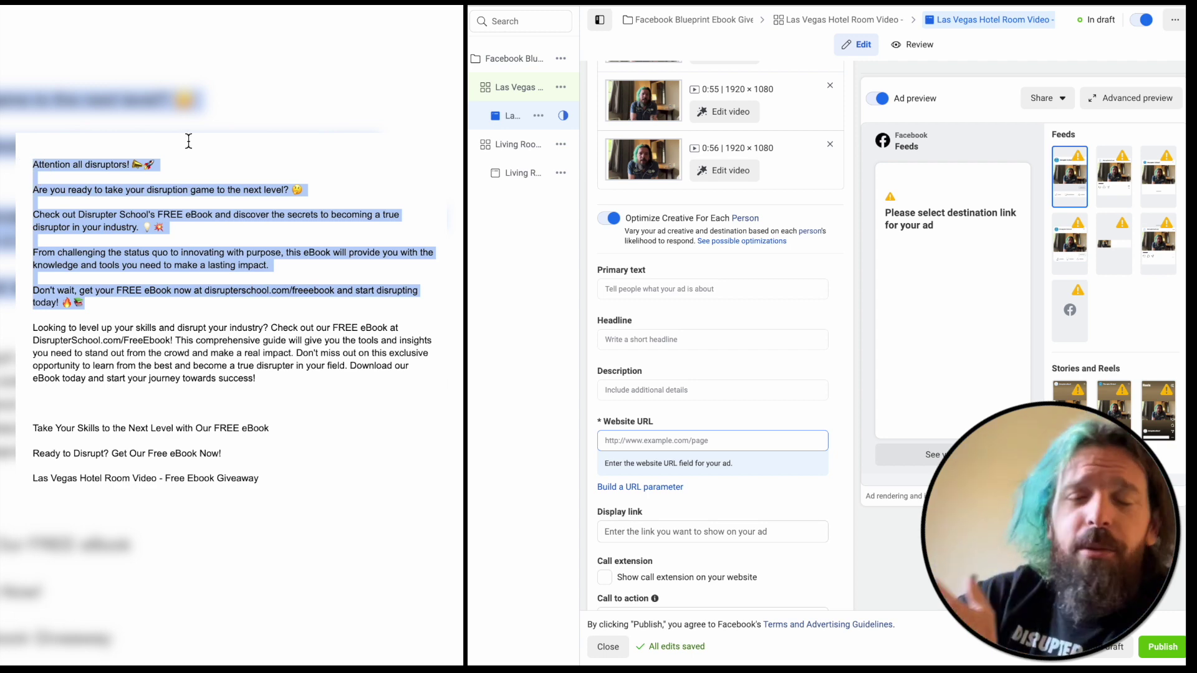
# Add two primary texts, the second being the 'Looking to level up' paragraph from the document
pyautogui.click(702, 284)
pyautogui.hotkey('ctrl', 'v')
pyautogui.moveTo(256, 378); pyautogui.dragTo(50, 325)
pyautogui.hotkey('ctrl', 'c')
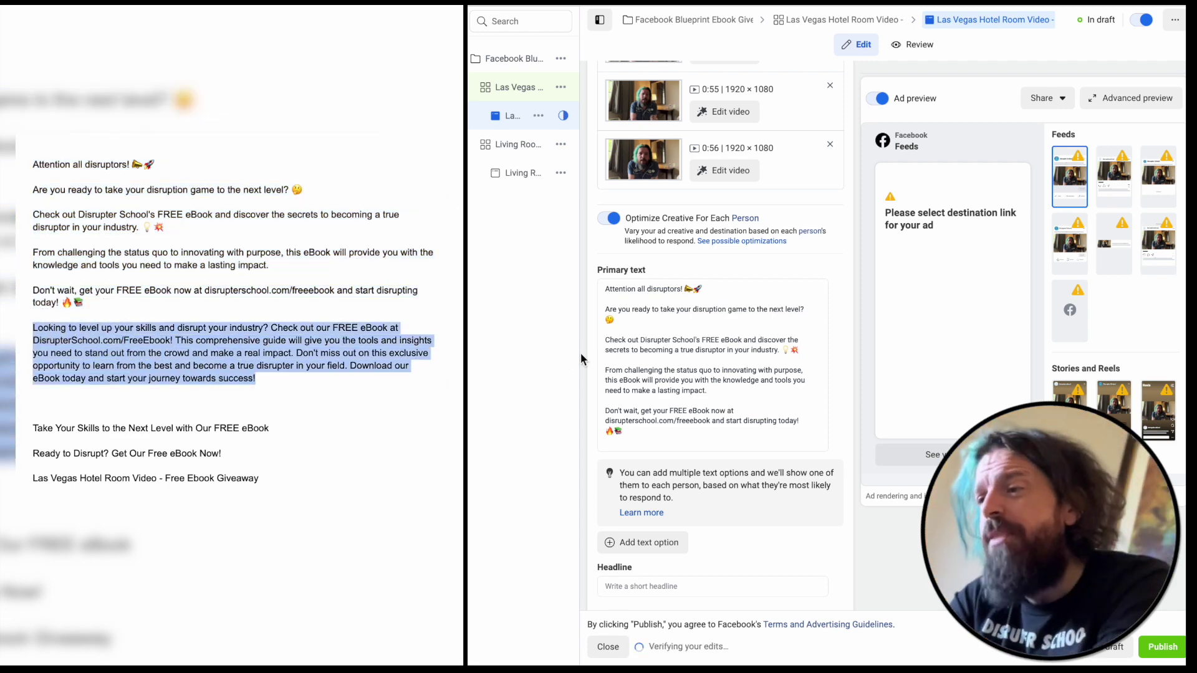
pyautogui.click(652, 543)
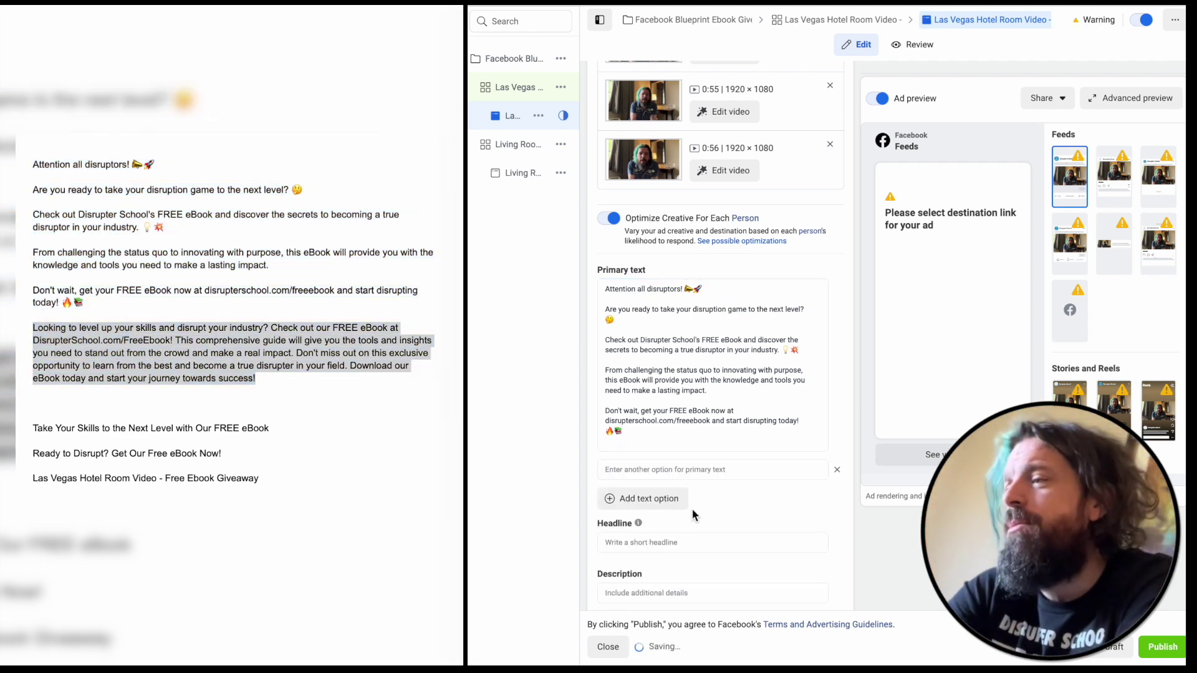
pyautogui.hotkey('ctrl', 'v')
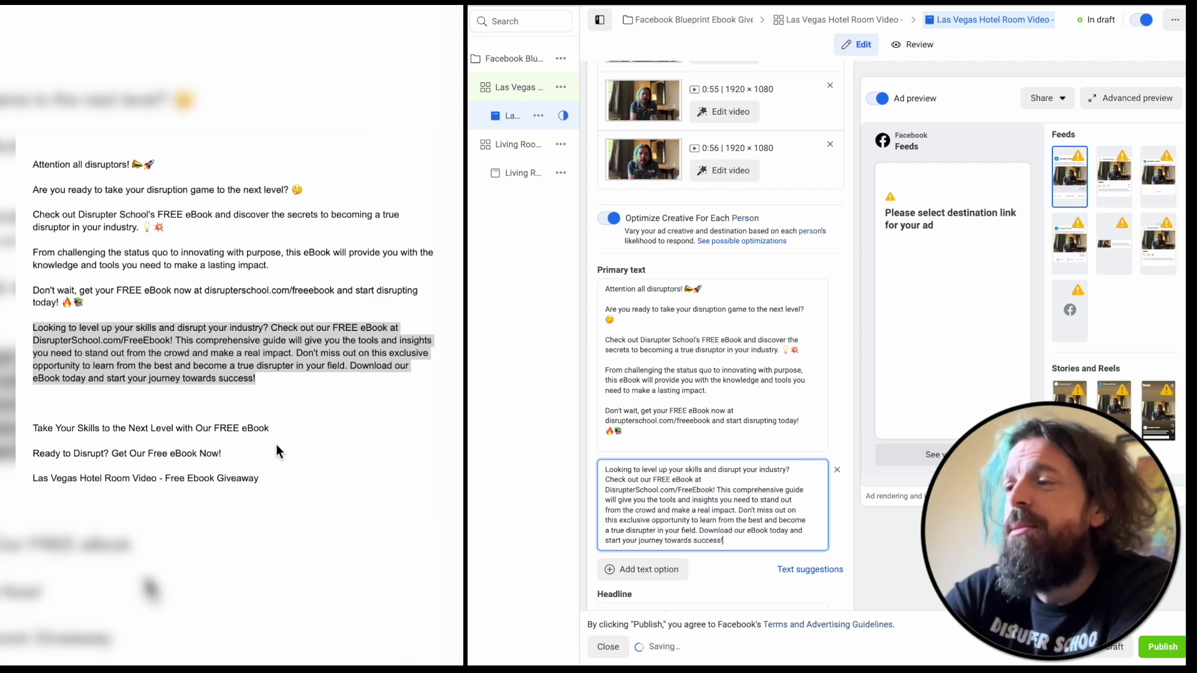
# Set the headline to 'Take Your Skills to the Next Level with Our FREE eBook'
pyautogui.click(125, 555)
pyautogui.moveTo(269, 429); pyautogui.dragTo(34, 432)
pyautogui.hotkey('ctrl', 'c')
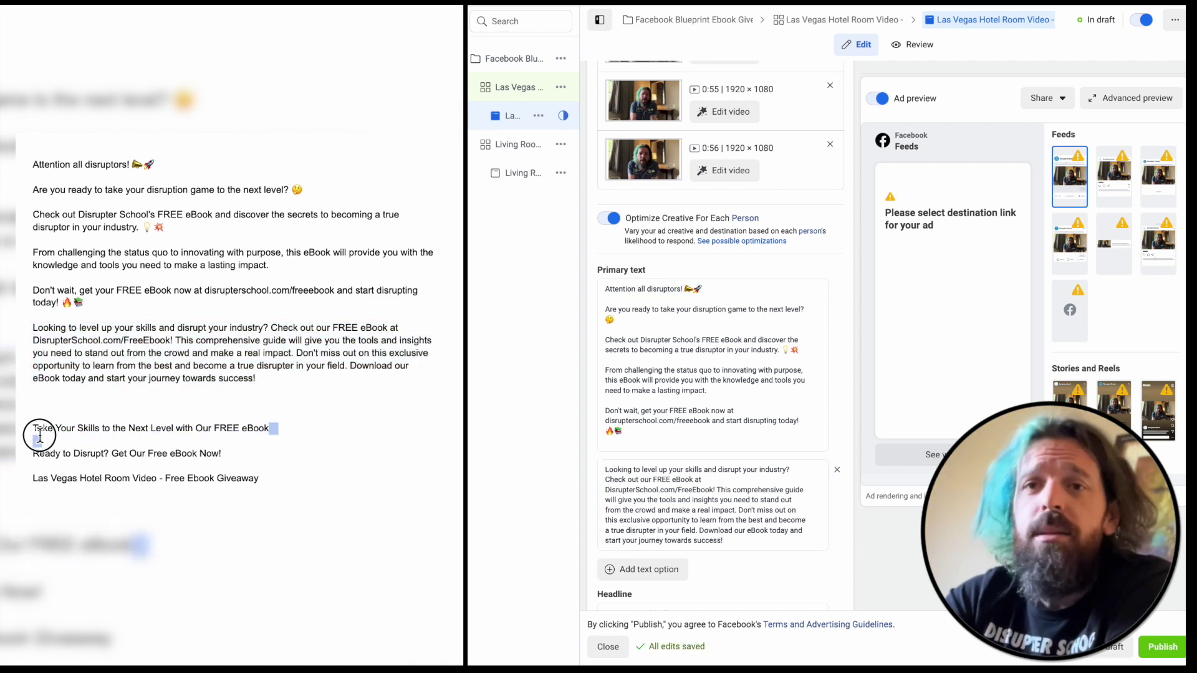
pyautogui.scroll(-2, 833, 455)
pyautogui.click(833, 455)
pyautogui.click(802, 465)
pyautogui.hotkey('ctrl', 'v')
# Add a second headline 'Ready to Disrupt? Get Our Free eBook Now!'
pyautogui.moveTo(229, 453); pyautogui.dragTo(32, 454)
pyautogui.hotkey('ctrl', 'c')
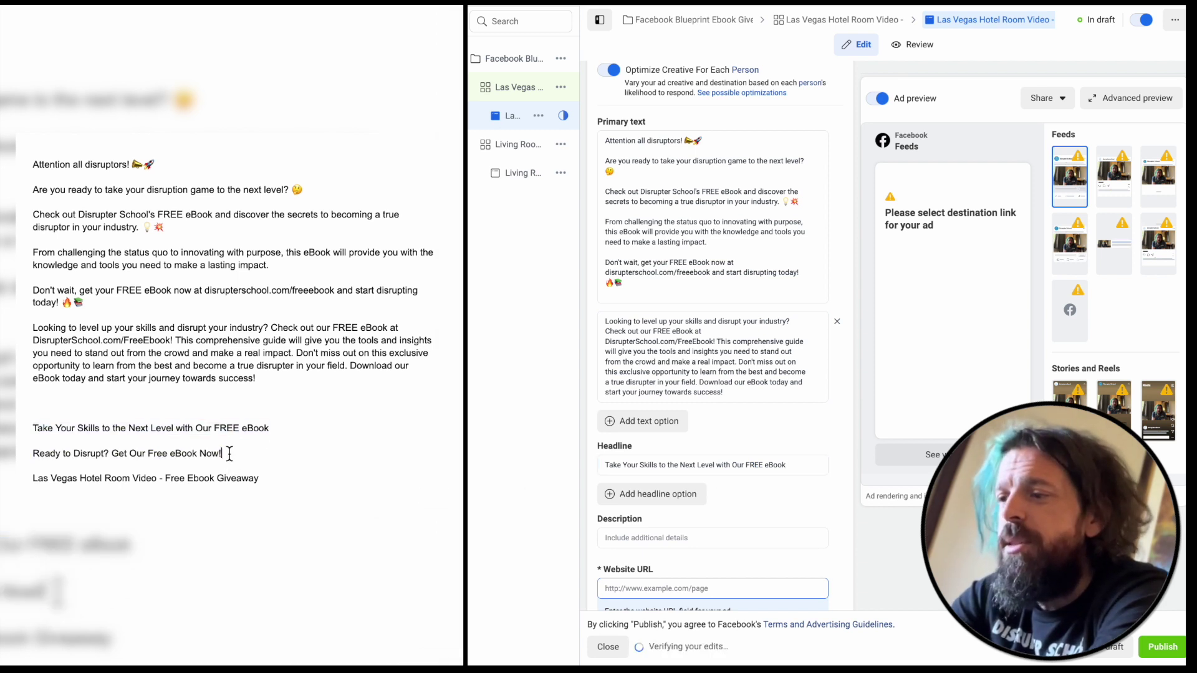
pyautogui.click(763, 481)
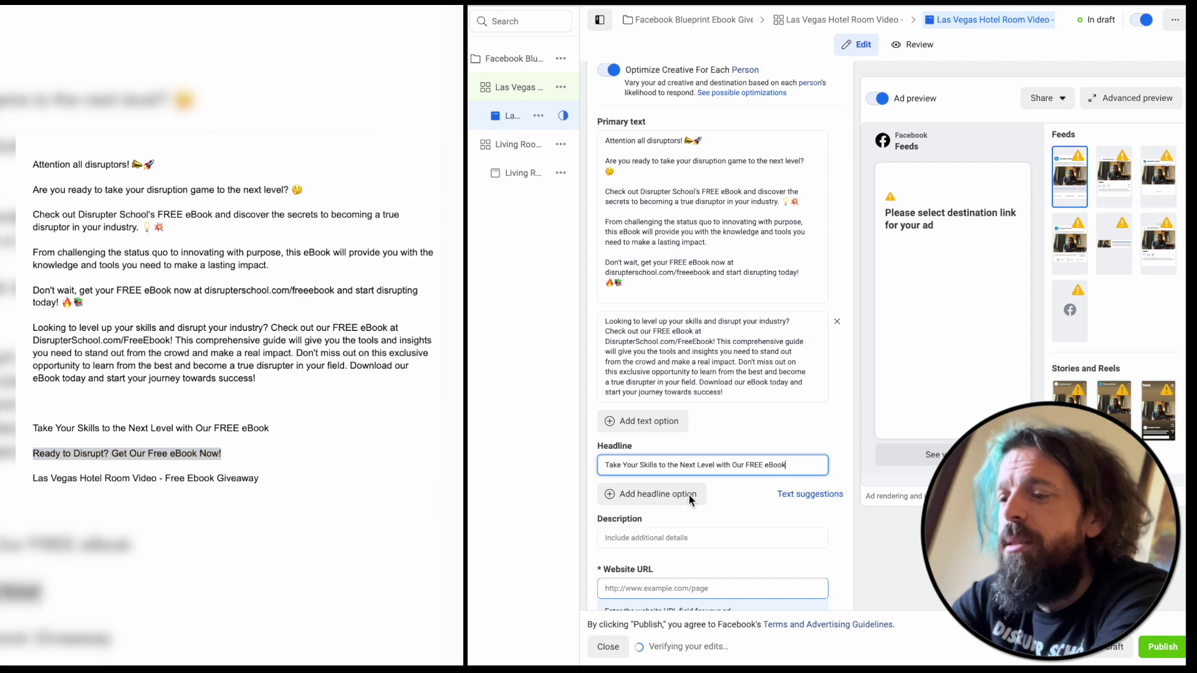
pyautogui.click(688, 494)
pyautogui.click(707, 492)
pyautogui.hotkey('ctrl', 'v')
pyautogui.click(857, 418)
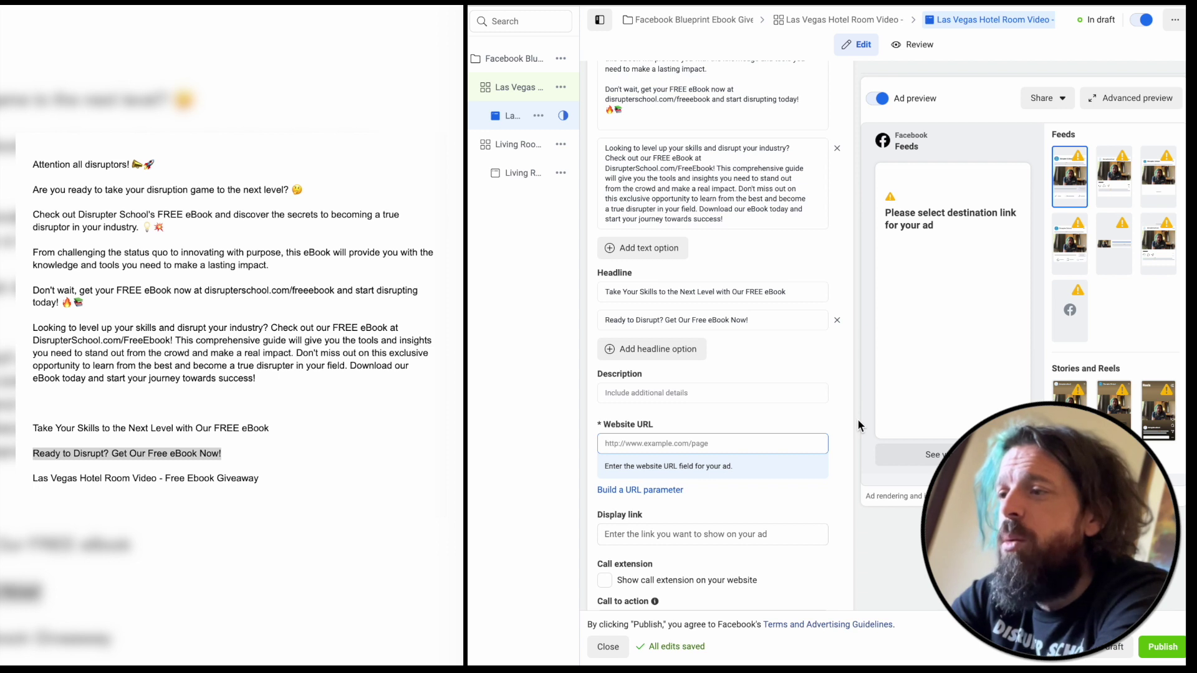
# Set the Website URL to disrupterschool.com/freeebook
pyautogui.moveTo(205, 290); pyautogui.dragTo(334, 289)
pyautogui.hotkey('ctrl', 'c')
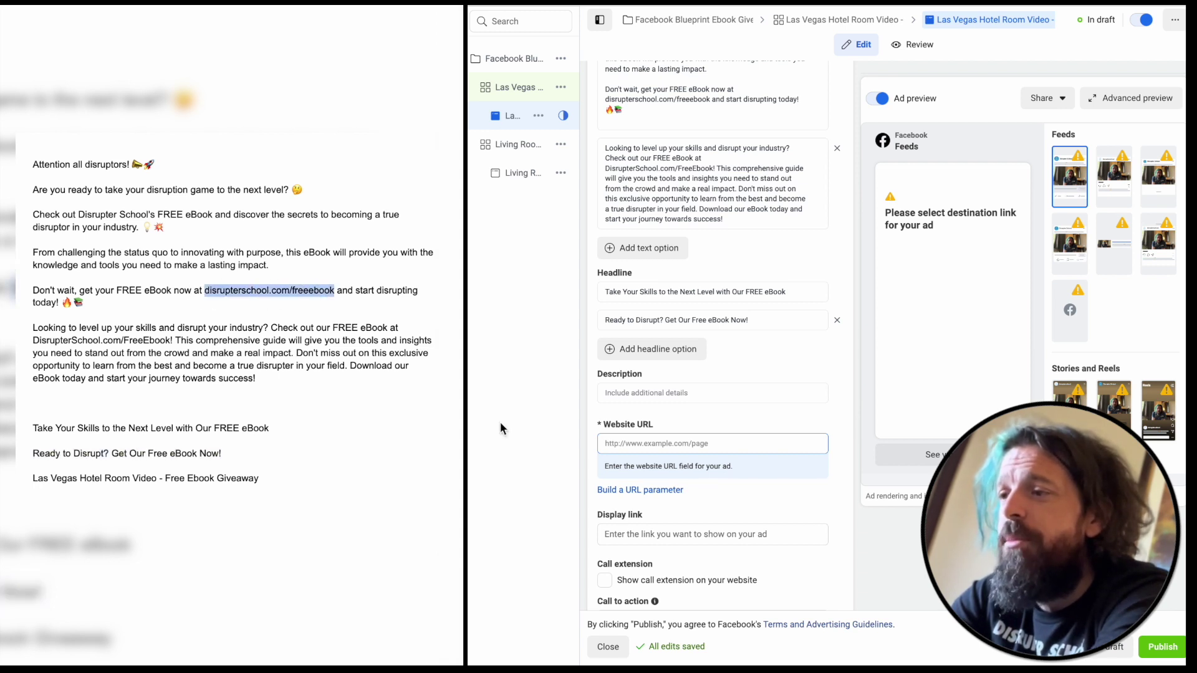
pyautogui.click(722, 447)
pyautogui.hotkey('ctrl', 'v')
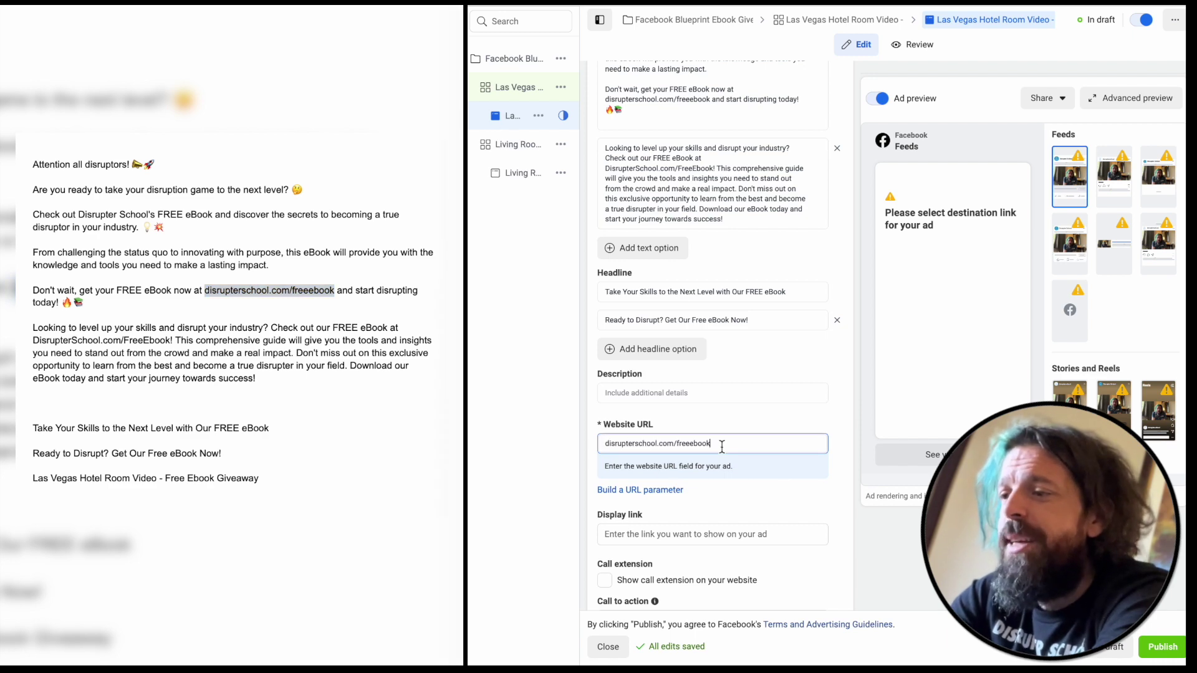
pyautogui.click(776, 424)
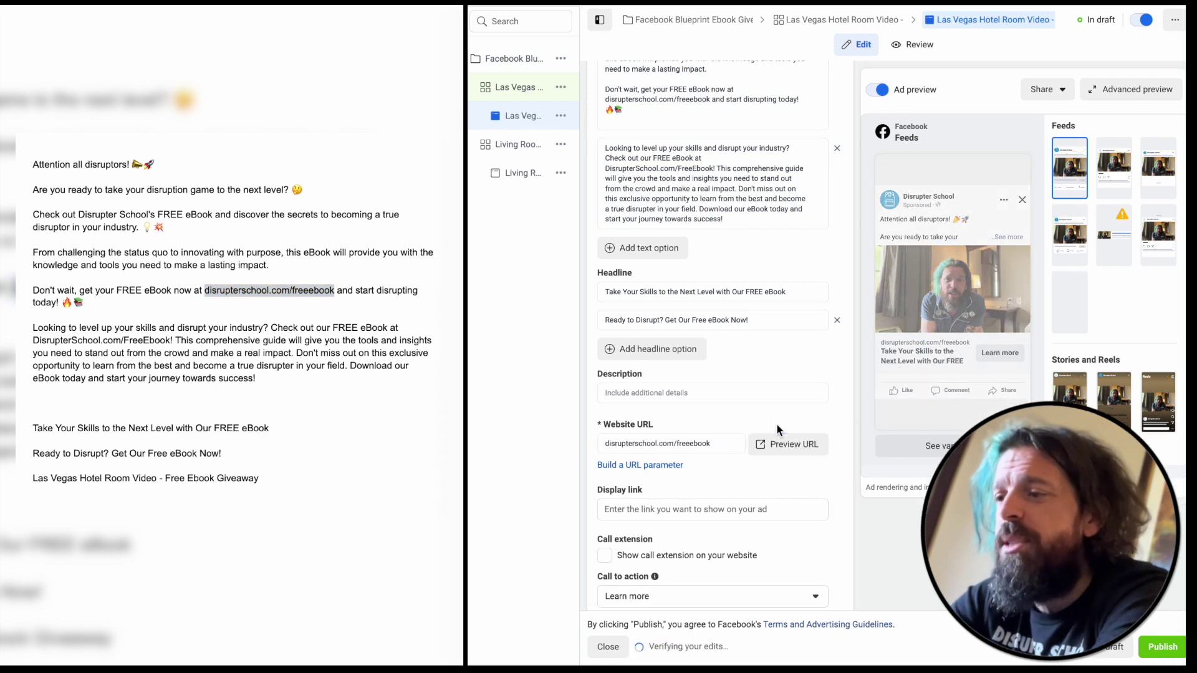